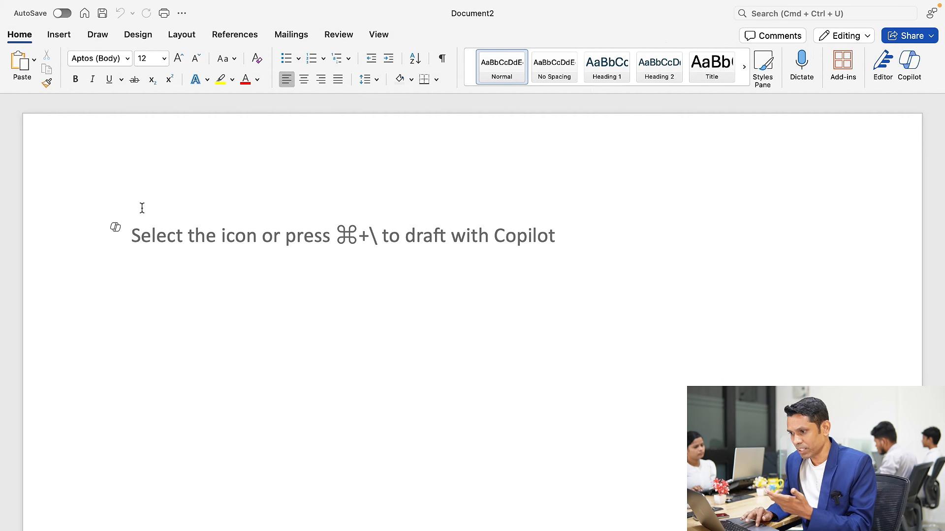
# Step: Have Copilot draft plans and strategies for a computer repair and service business in India, plus a table of computer parts with properties and current prices
pyautogui.click(115, 228)
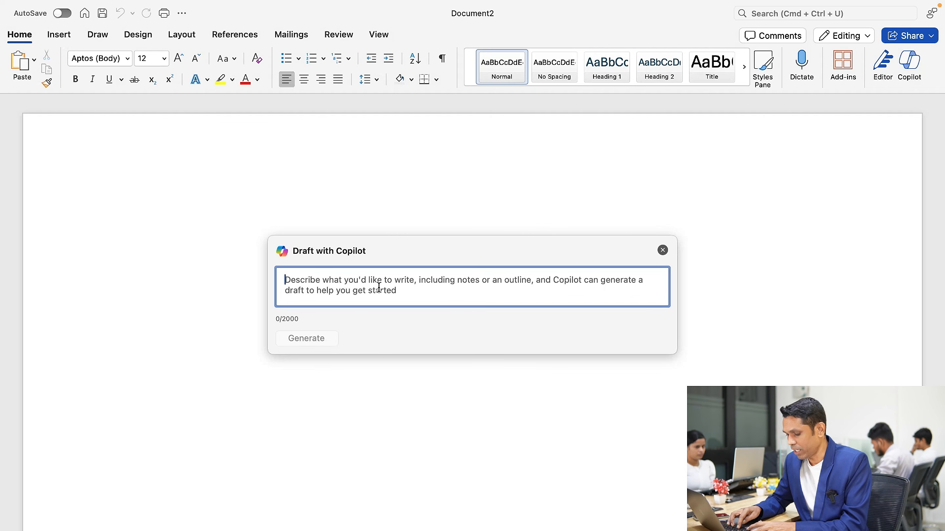
pyautogui.write('I am starting a computer repair and service business in India. Please provide me with plans and strategies. Additionally, could you furnish details on computer parts in a table format, including their properties and current prices?')
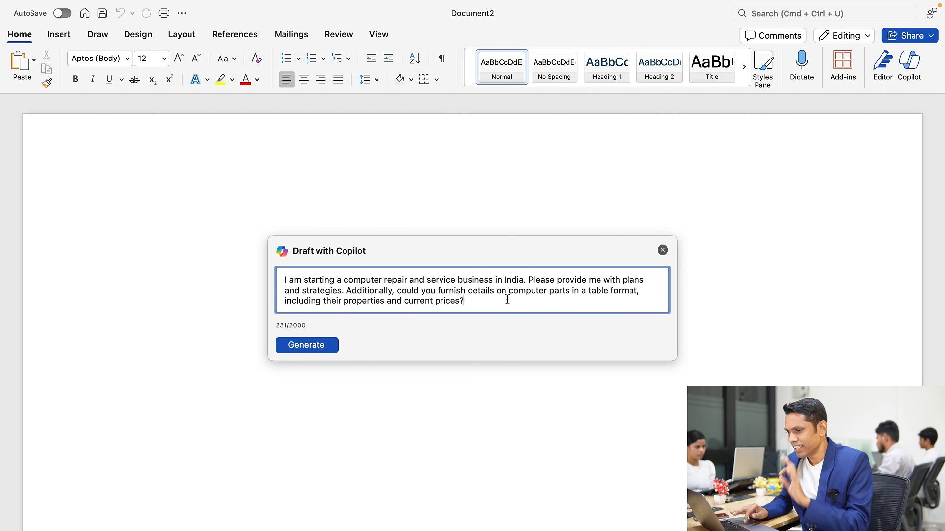
pyautogui.click(318, 346)
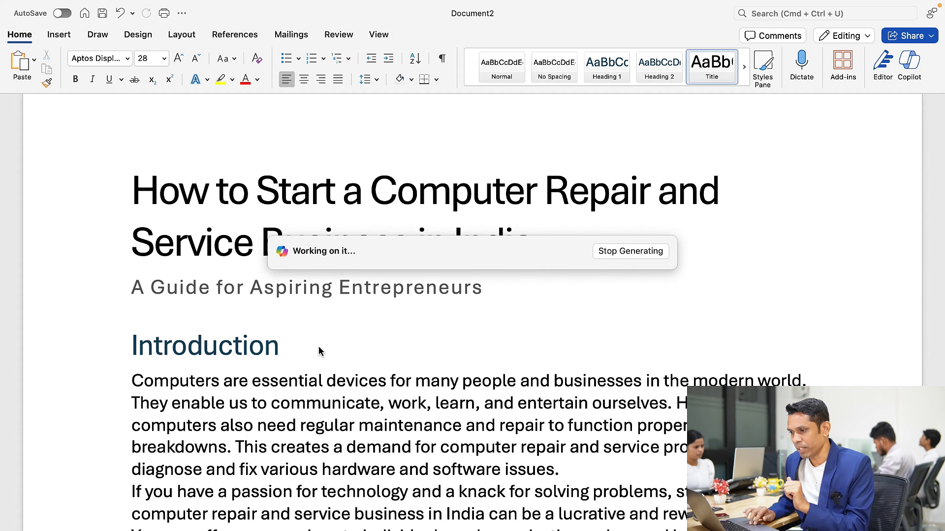
# Step: Read through the generated draft from the introduction down to the computer parts table
pyautogui.scroll(-2, 318, 350)
pyautogui.scroll(-1, 318, 350)
pyautogui.scroll(1, 319, 351)
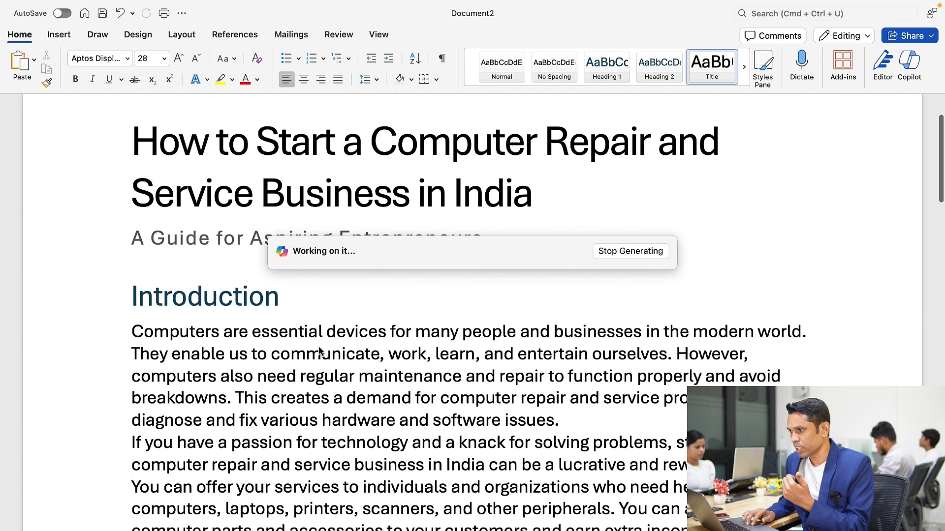
pyautogui.scroll(-8, 319, 350)
pyautogui.scroll(-15, 319, 351)
pyautogui.scroll(-20, 318, 350)
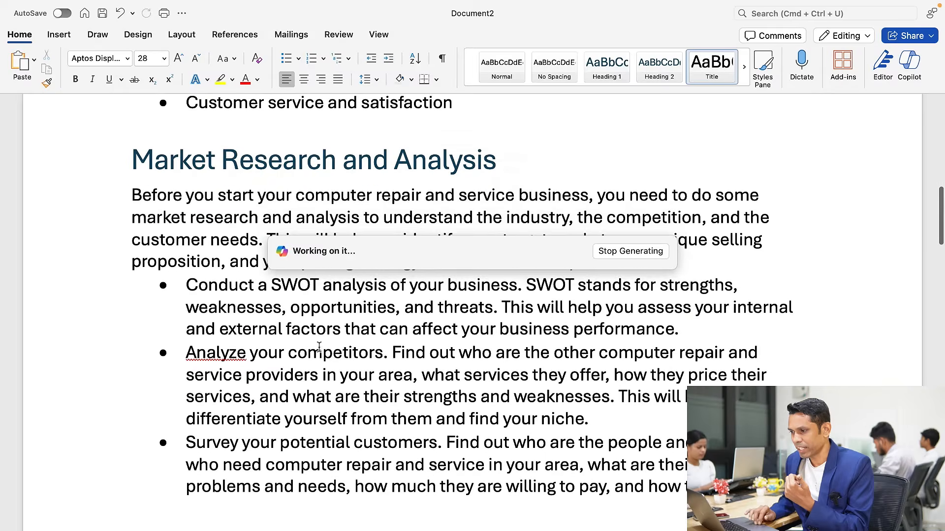
pyautogui.scroll(-2, 319, 350)
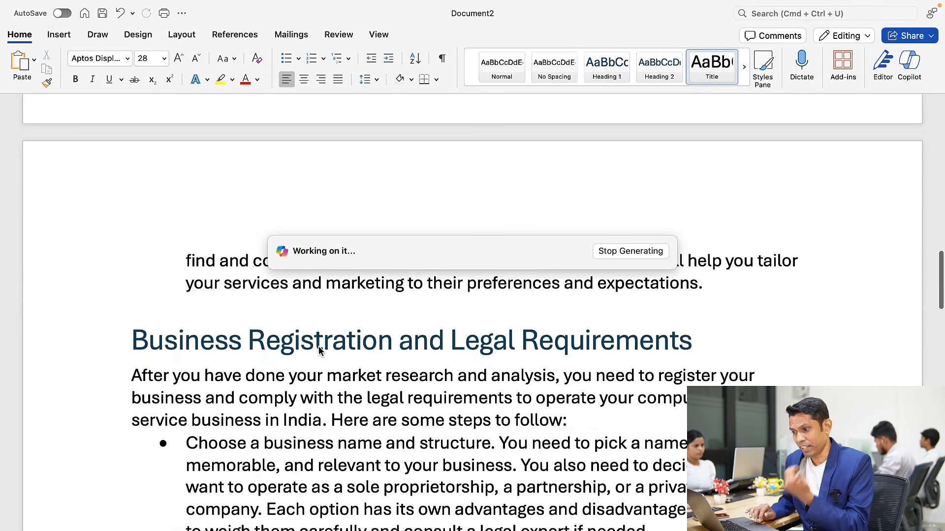
pyautogui.scroll(-1, 319, 350)
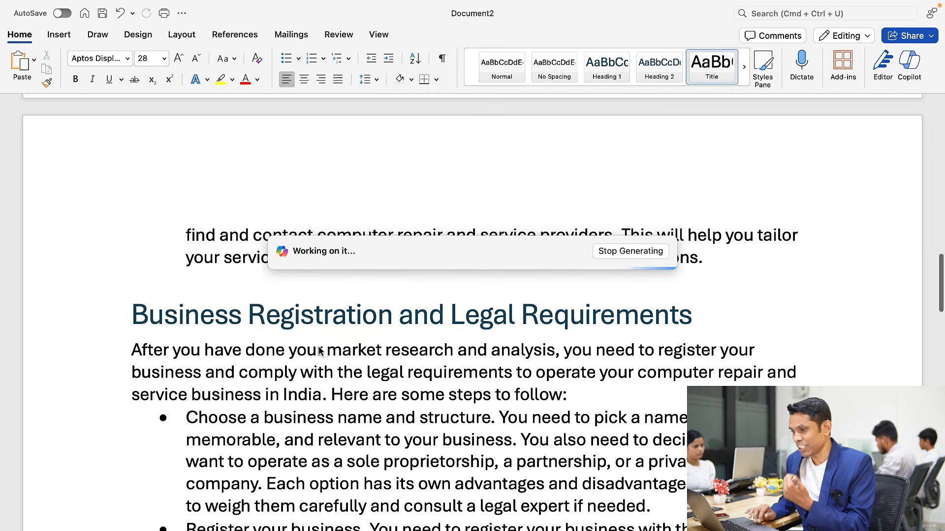
pyautogui.scroll(-9, 319, 351)
pyautogui.scroll(-20, 319, 350)
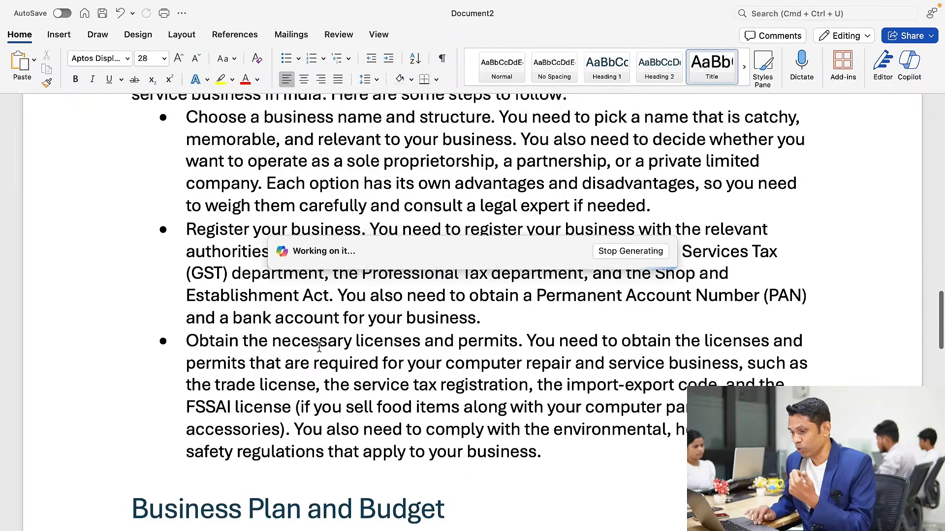
pyautogui.scroll(-20, 319, 350)
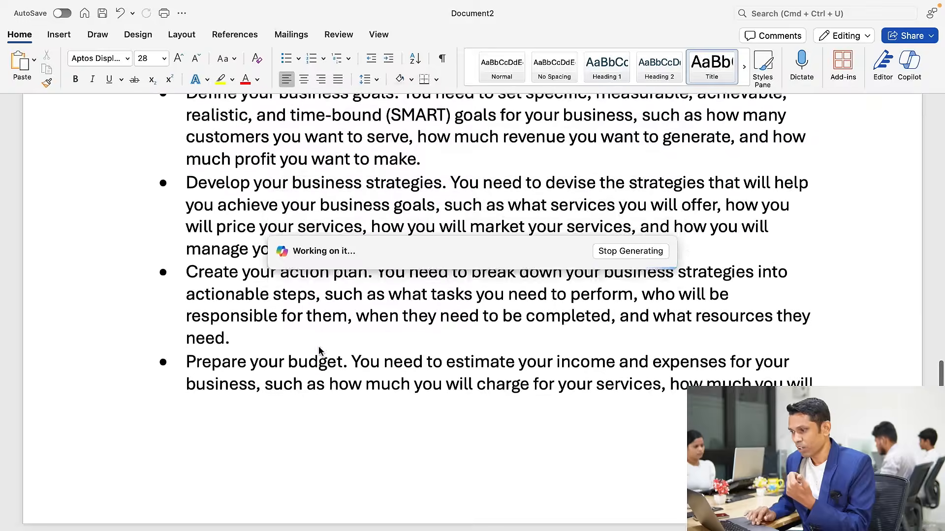
pyautogui.scroll(-20, 319, 351)
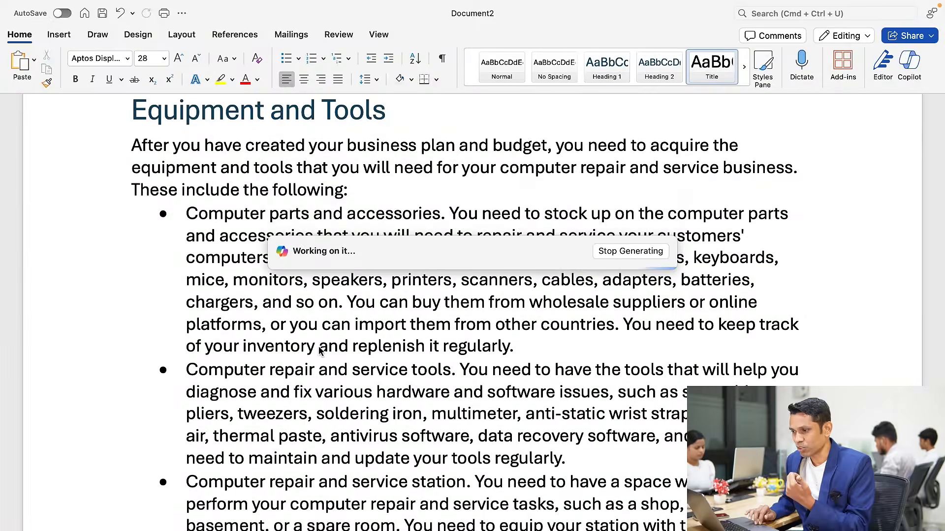
pyautogui.scroll(9, 319, 350)
pyautogui.scroll(-3, 318, 347)
pyautogui.scroll(-6, 319, 347)
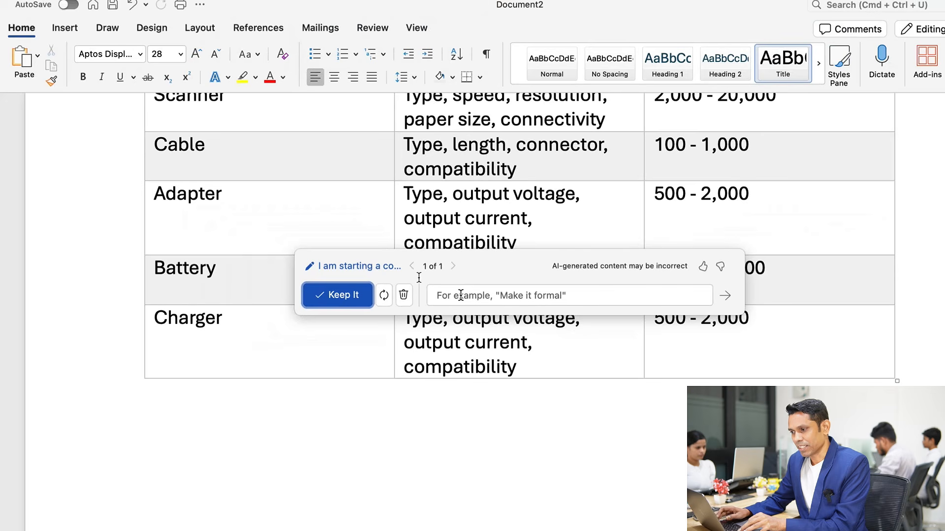
# Step: Keep the generated draft and insert a page break before its title to create a blank first page
pyautogui.click(311, 278)
pyautogui.scroll(15, 312, 278)
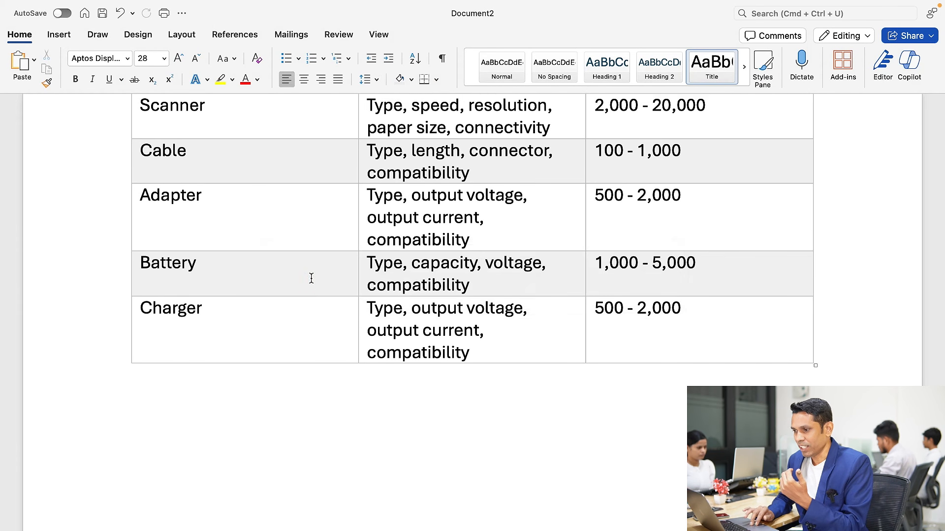
pyautogui.scroll(20, 312, 278)
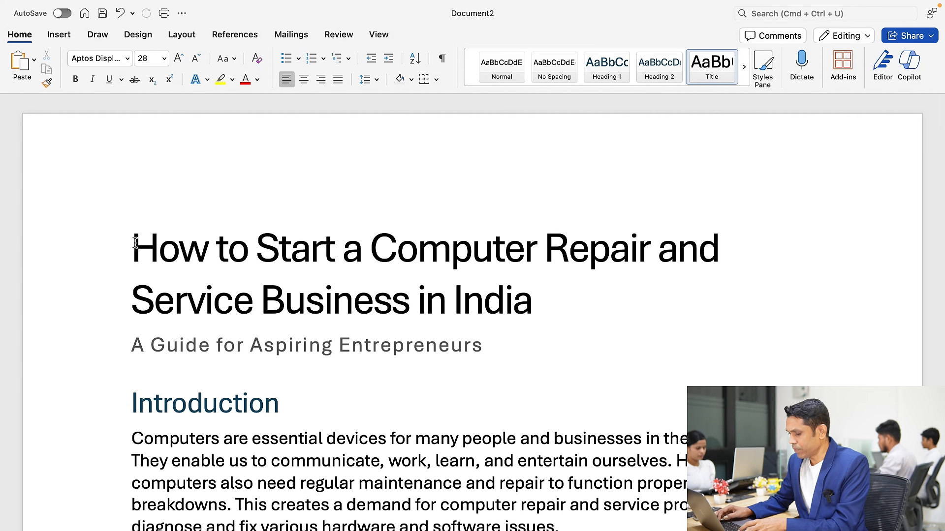
pyautogui.press('super+Return')
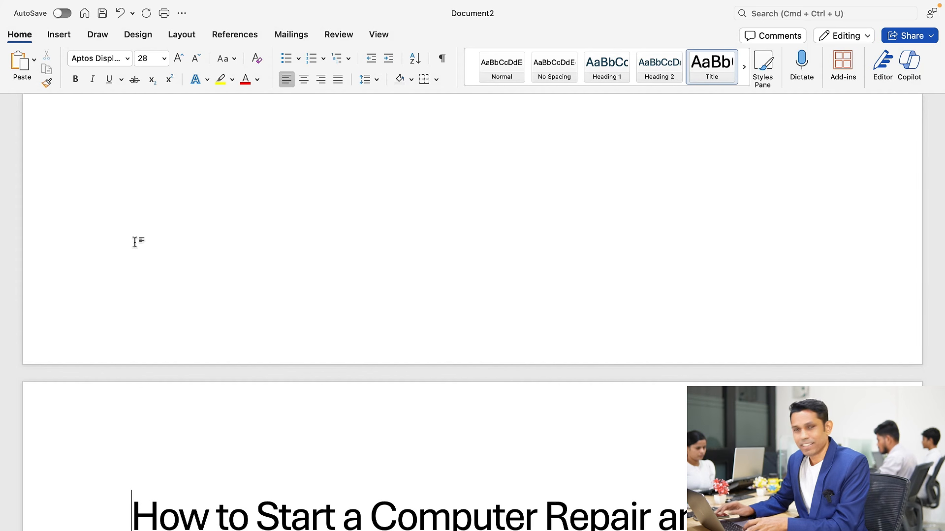
# Step: Insert the Classic automatic table of contents on the blank first page
pyautogui.scroll(10, 134, 243)
pyautogui.click(134, 243)
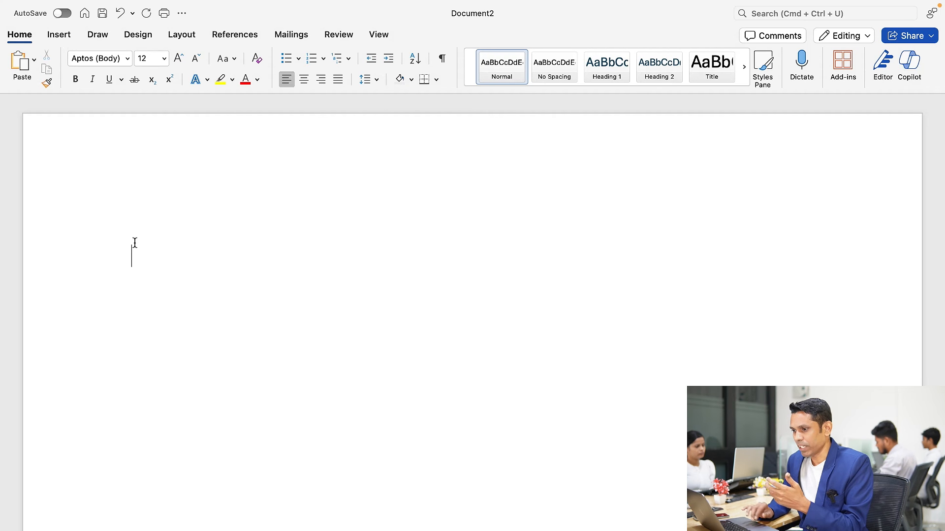
pyautogui.scroll(-20, 134, 243)
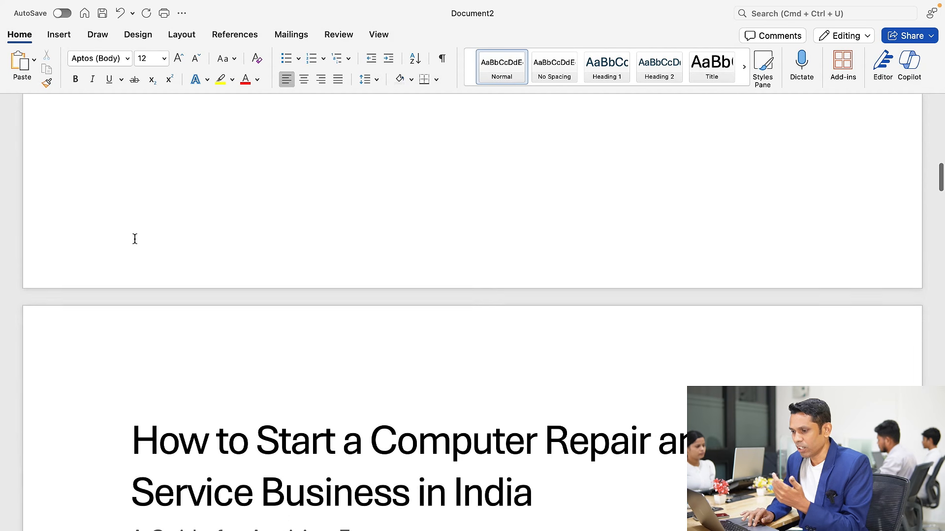
pyautogui.scroll(-1, 135, 239)
pyautogui.scroll(15, 135, 240)
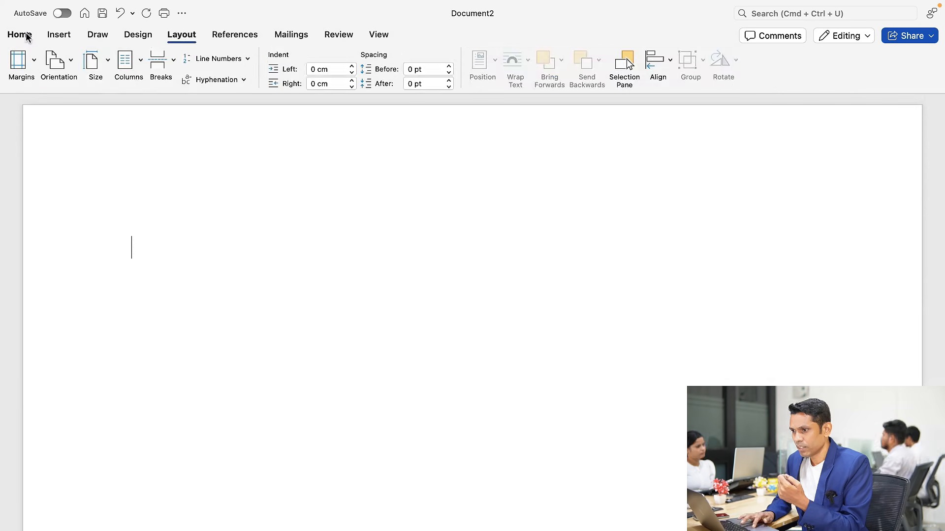
pyautogui.click(19, 34)
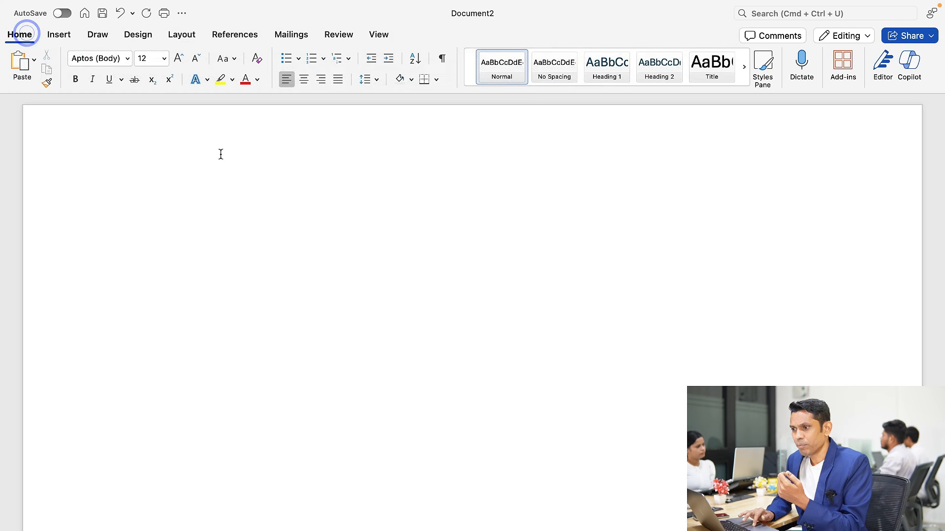
pyautogui.click(215, 207)
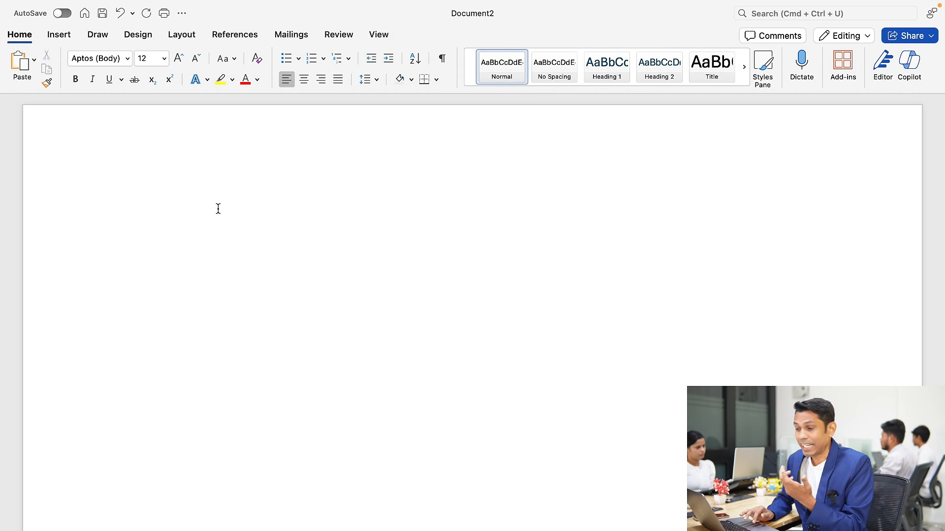
pyautogui.click(220, 35)
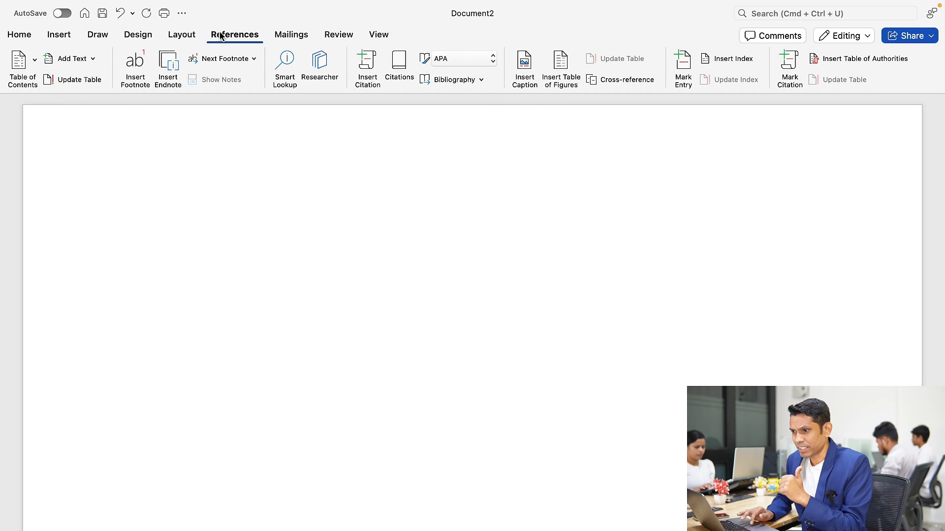
pyautogui.click(31, 66)
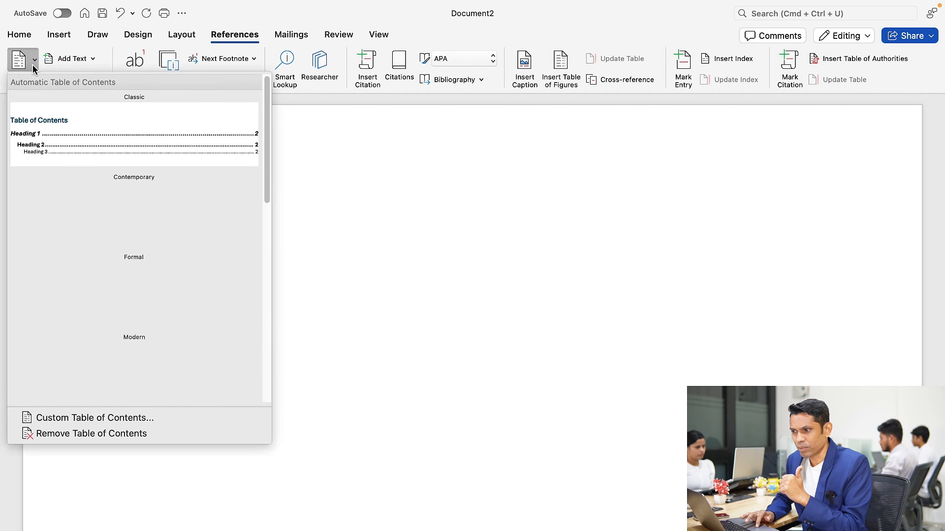
pyautogui.click(79, 143)
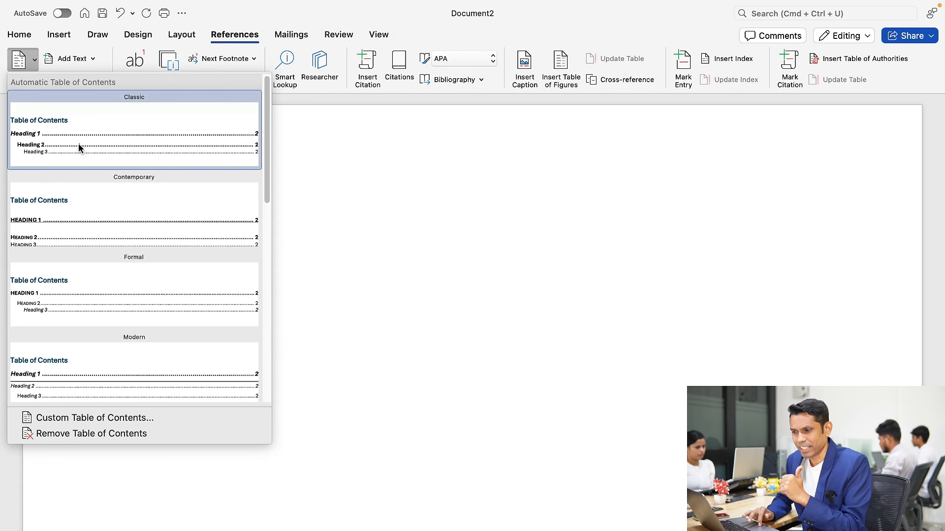
pyautogui.scroll(8, 176, 187)
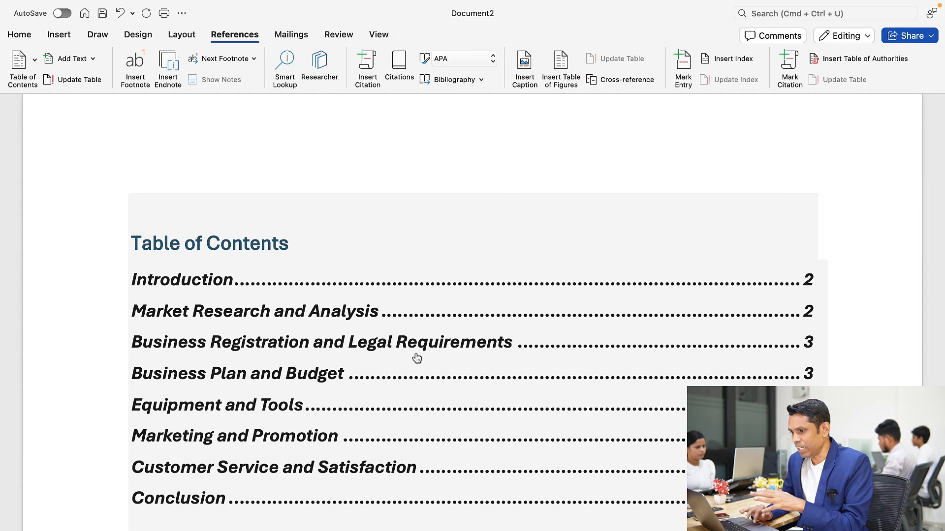
# Step: Compare the table of contents with the introduction and Market Research and Analysis sections of the document
pyautogui.scroll(-1, 417, 358)
pyautogui.scroll(-1, 416, 358)
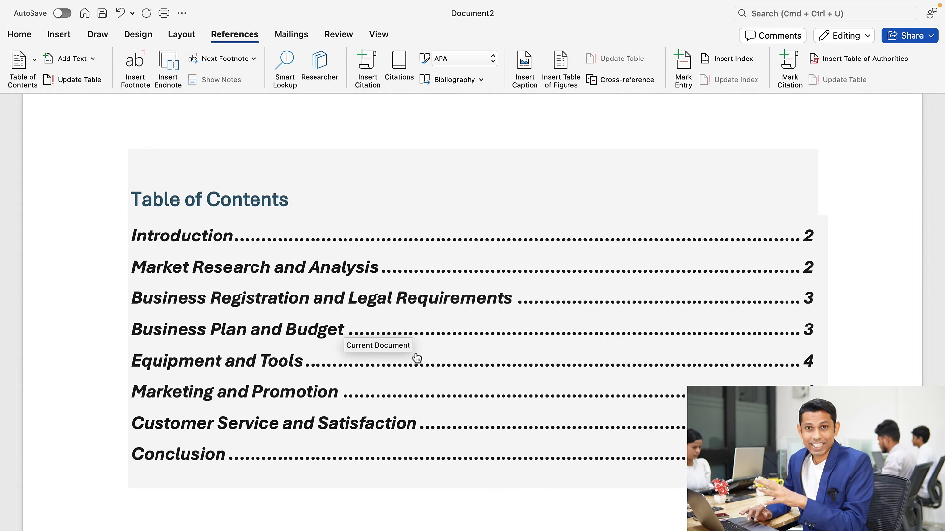
pyautogui.scroll(-10, 416, 358)
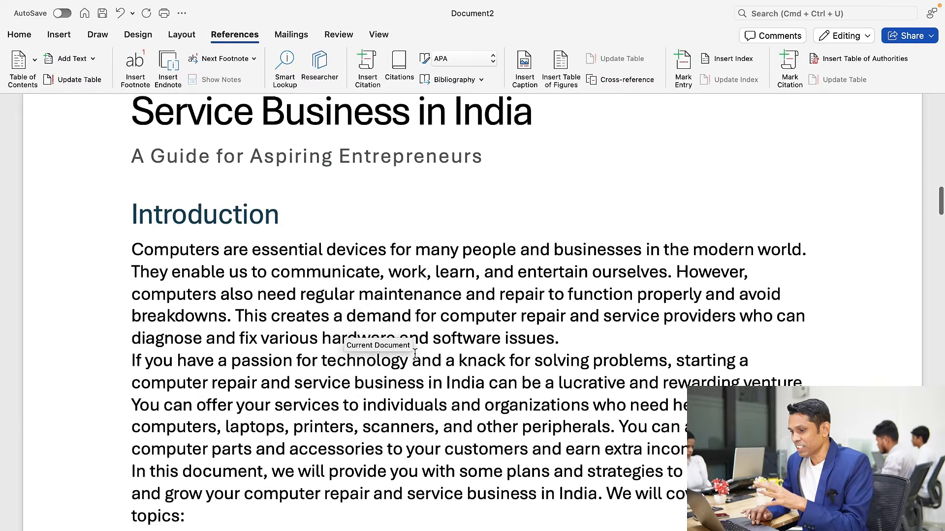
pyautogui.scroll(10, 414, 355)
pyautogui.scroll(-9, 415, 355)
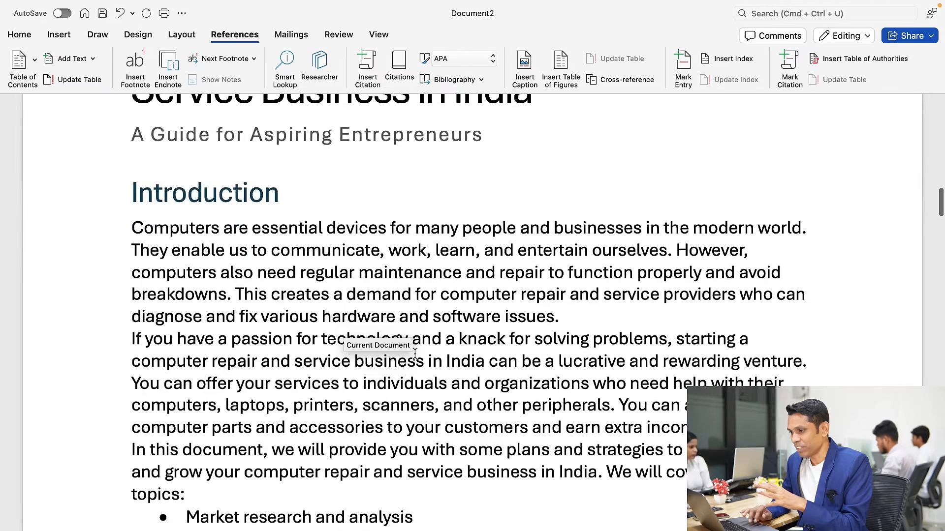
pyautogui.scroll(-2, 415, 353)
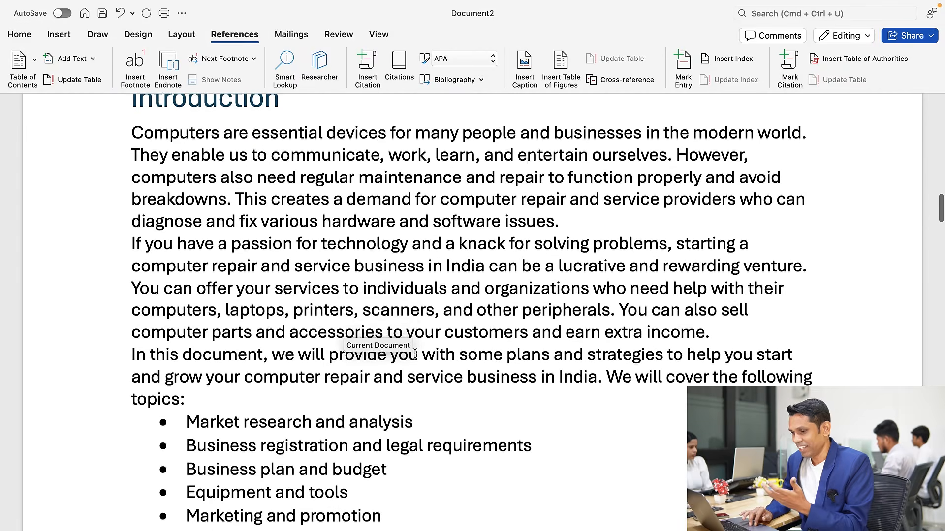
pyautogui.scroll(4, 415, 353)
pyautogui.scroll(9, 415, 354)
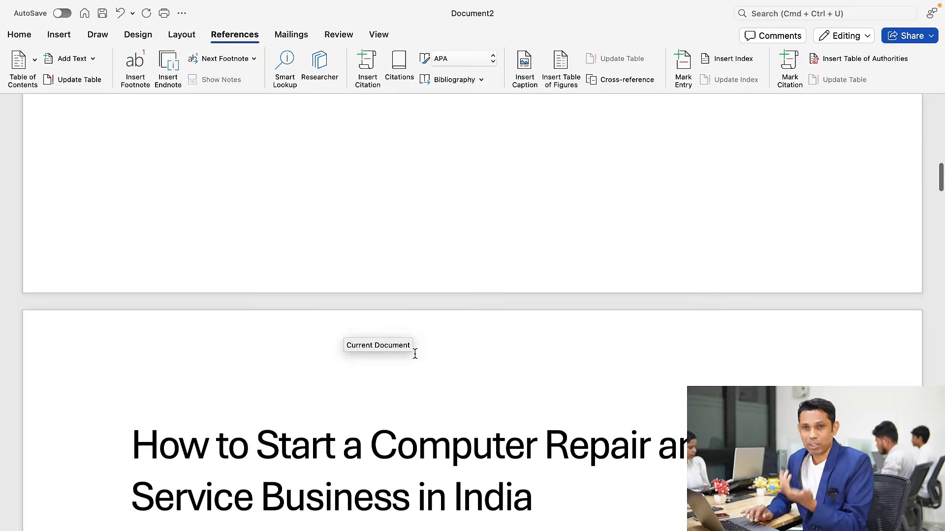
pyautogui.scroll(-10, 415, 355)
pyautogui.scroll(-15, 415, 354)
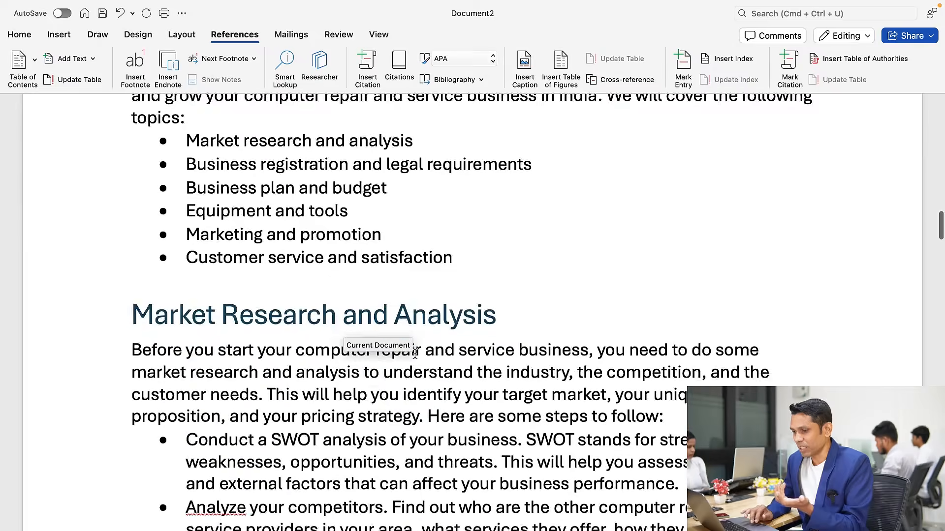
# Step: Return to the table of contents and follow its Marketing and Promotion entry to that section
pyautogui.scroll(10, 415, 354)
pyautogui.scroll(10, 415, 353)
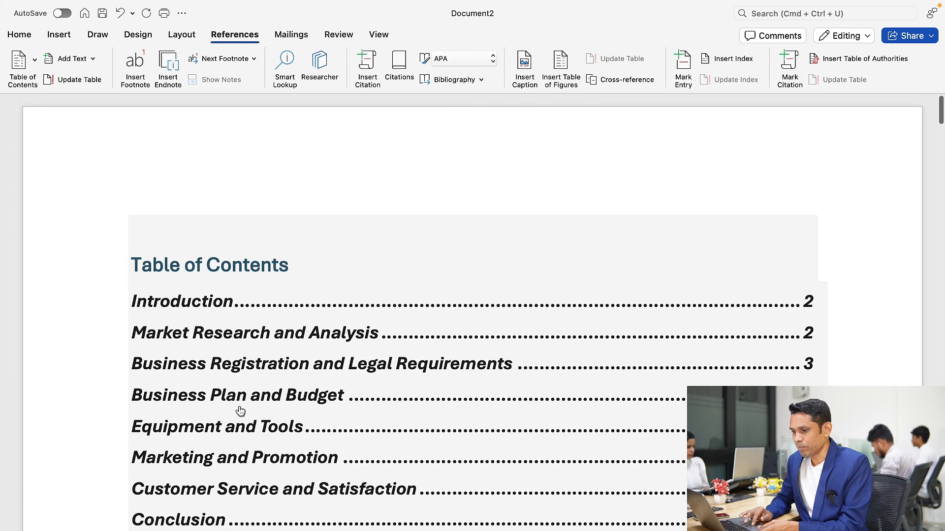
pyautogui.click(224, 461)
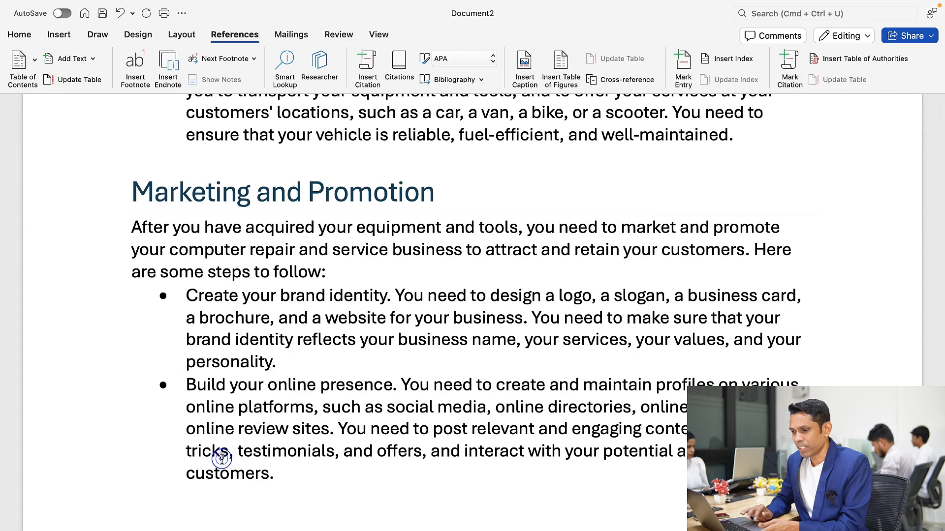